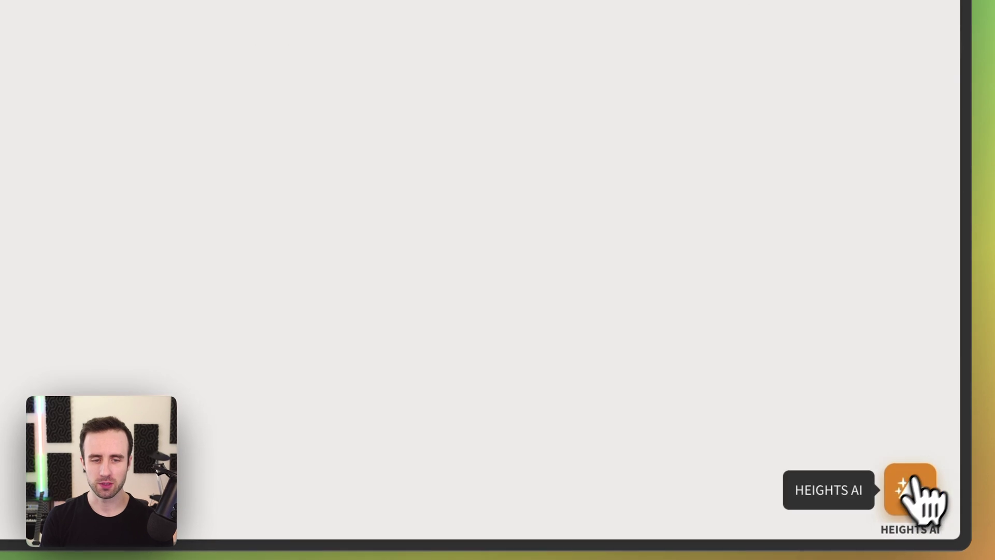
Step: Open the Heights AI Course Generator and enter 'Mastering Portrait Photography in 30 Days' as the course idea
click(910, 497)
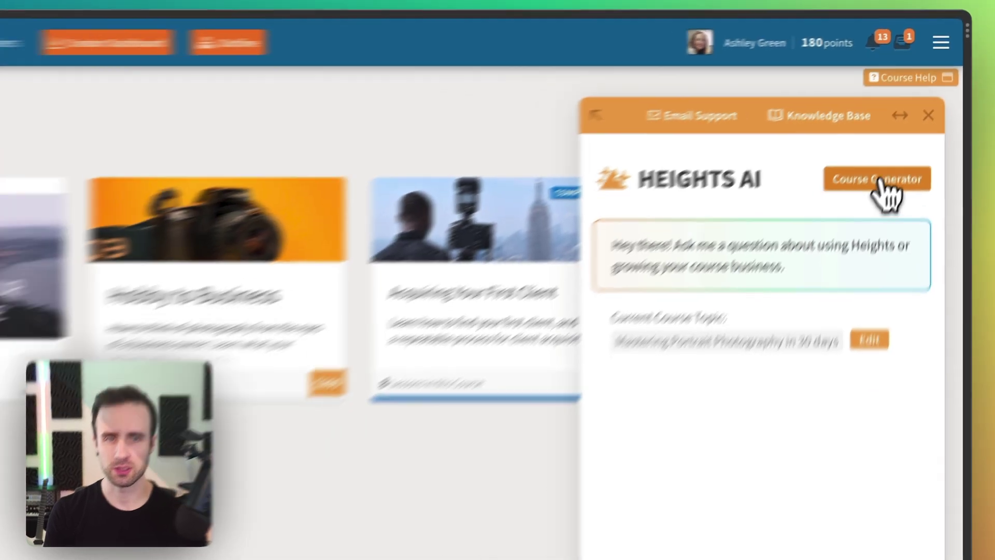
click(880, 187)
click(411, 248)
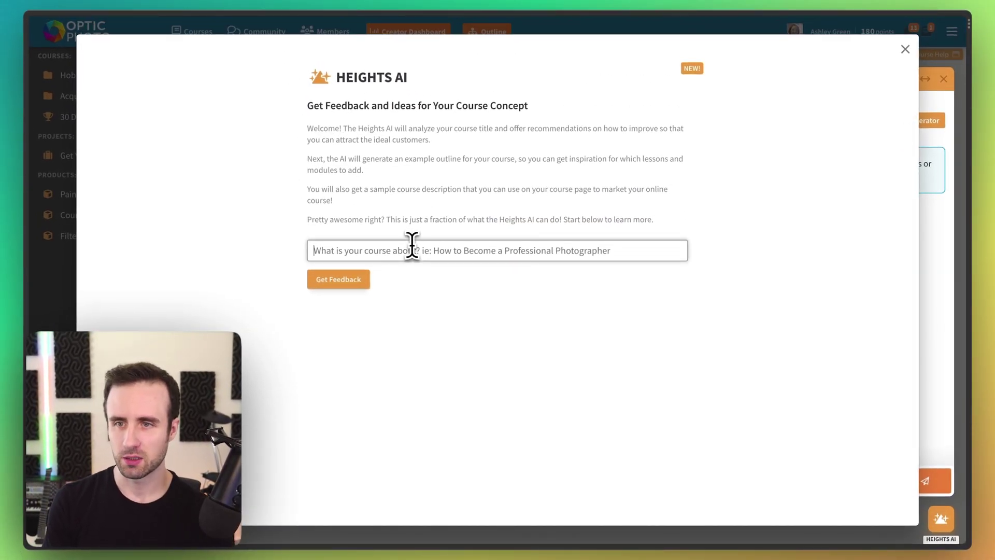
text(M)
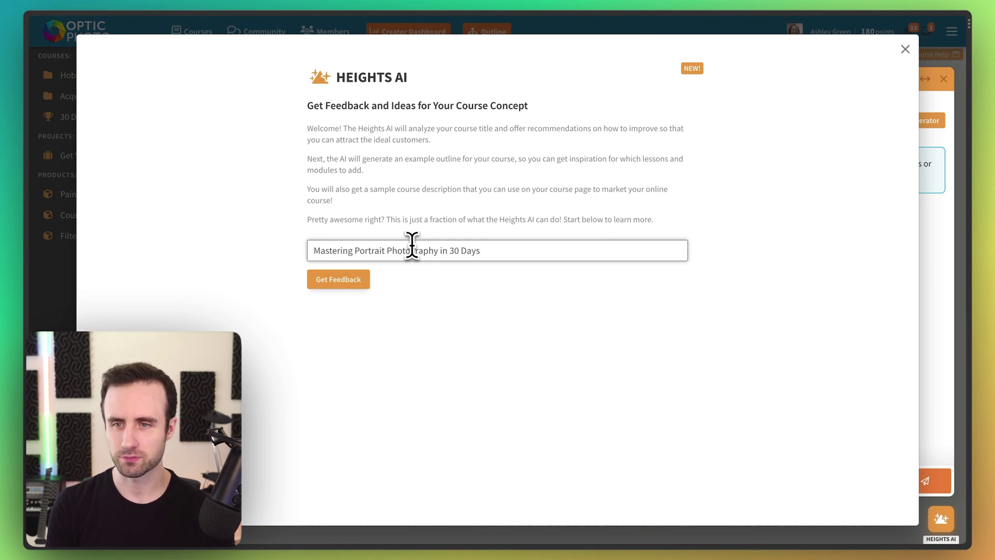
Step: Submit the course title and scroll through the AI's title recommendations
key(Return)
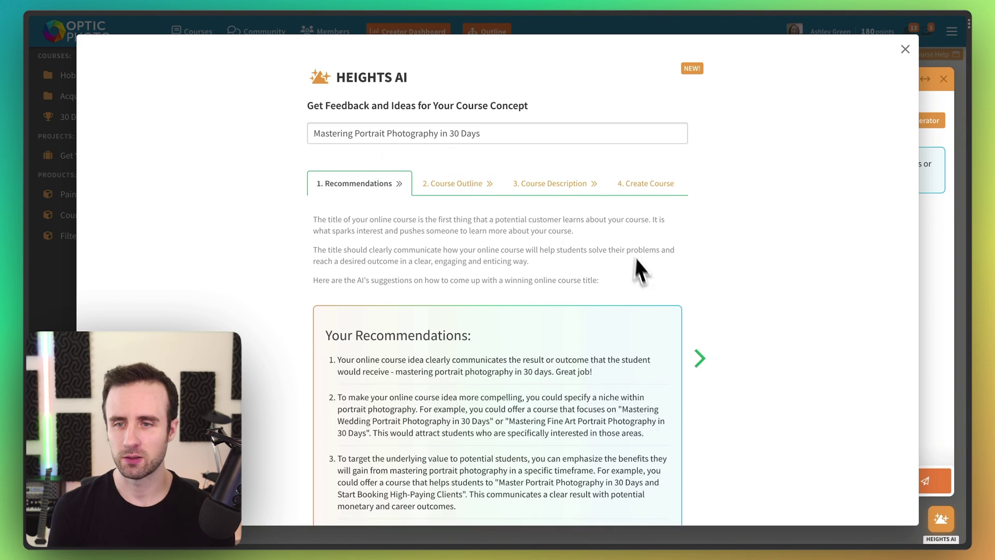
scroll(581, 282, down, 2)
scroll(580, 283, down, 1)
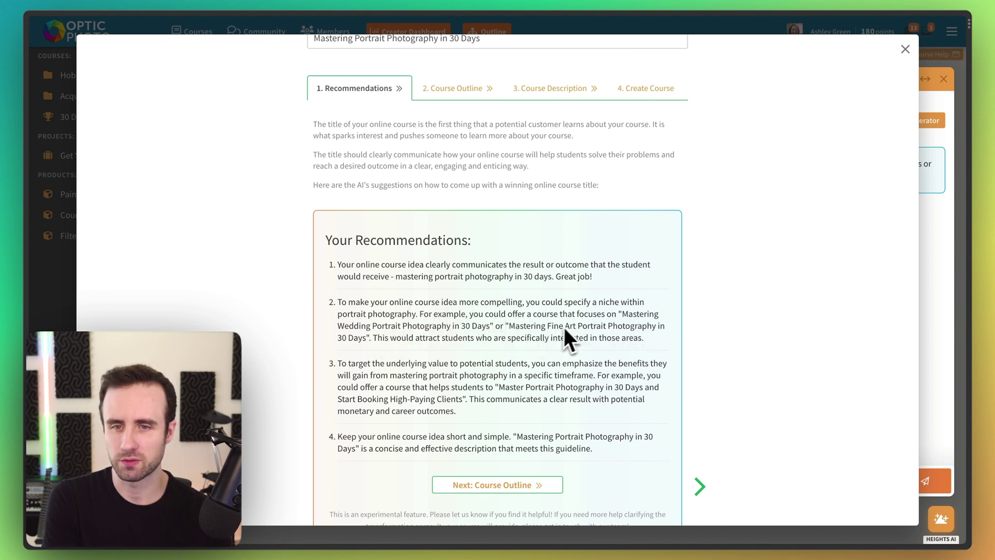
scroll(596, 340, up, 1)
scroll(601, 337, down, 2)
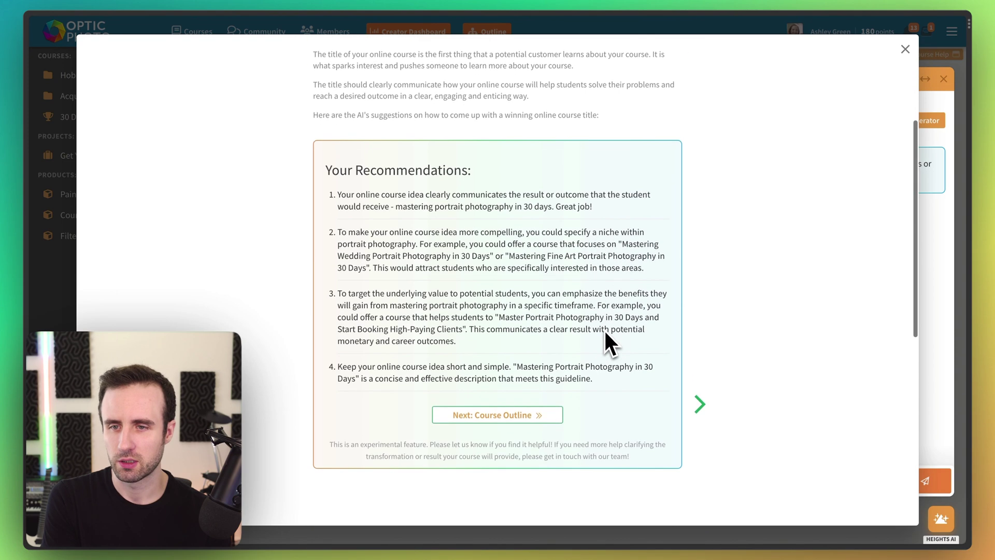
Step: Review the five generated modules of five lessons, ending with Creating Stunning Black and White Portraits
click(499, 416)
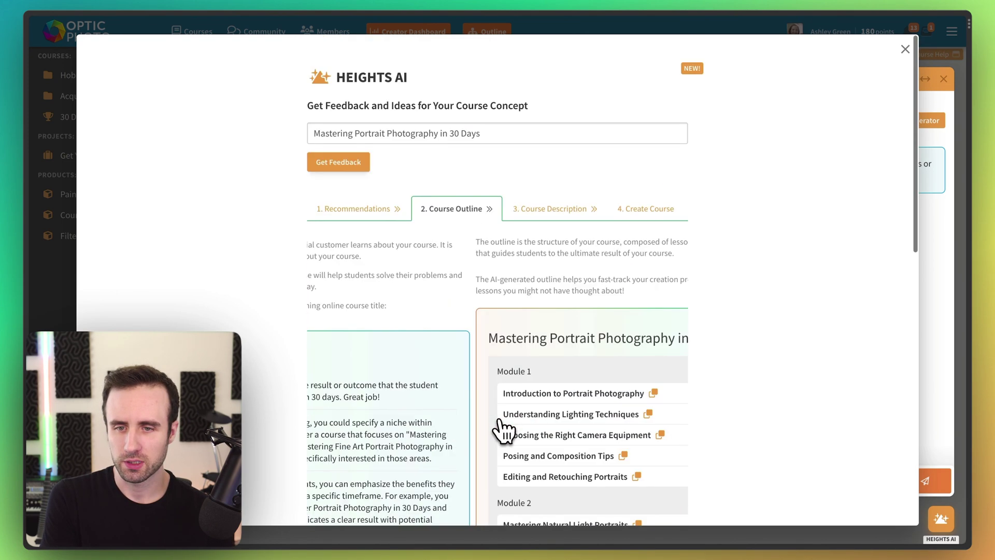
scroll(647, 259, down, 2)
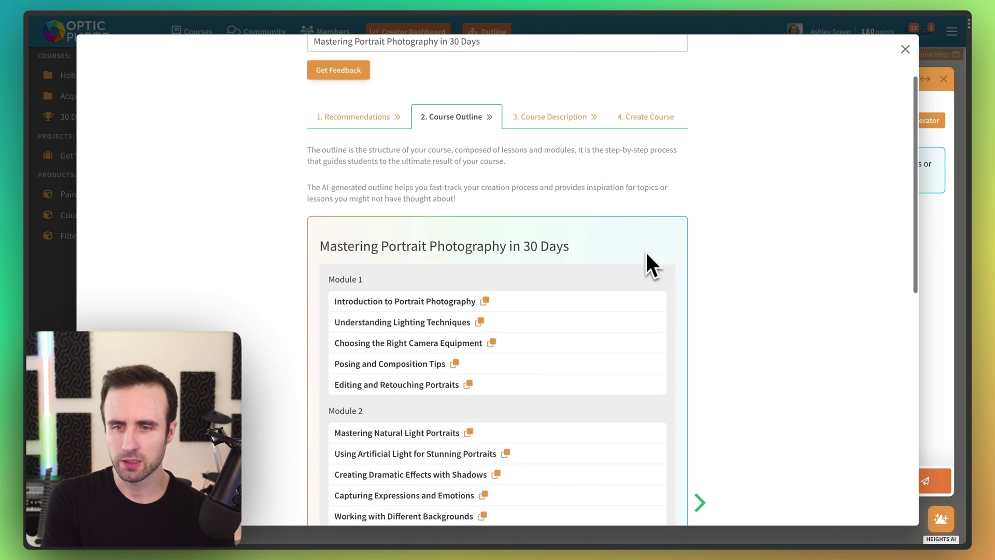
scroll(596, 264, down, 4)
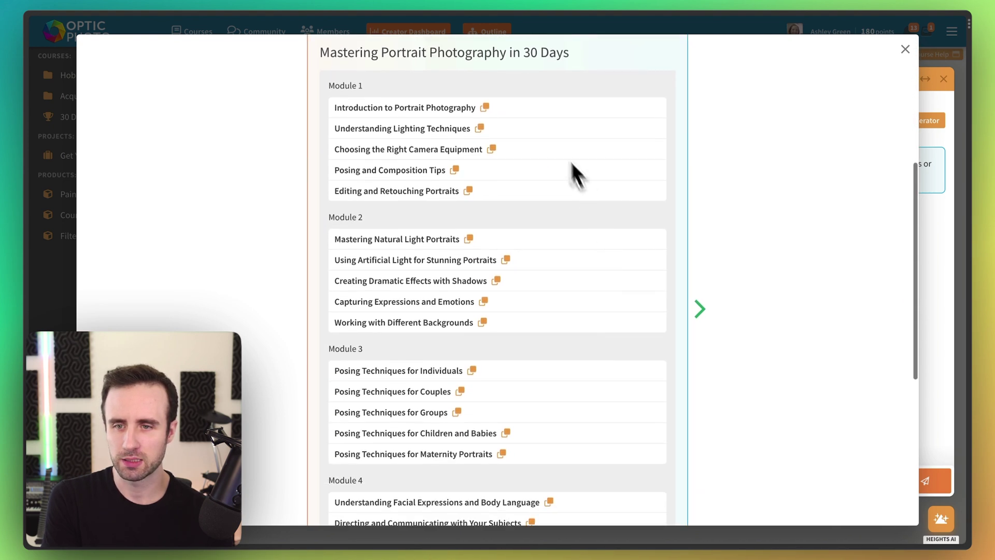
scroll(567, 155, down, 5)
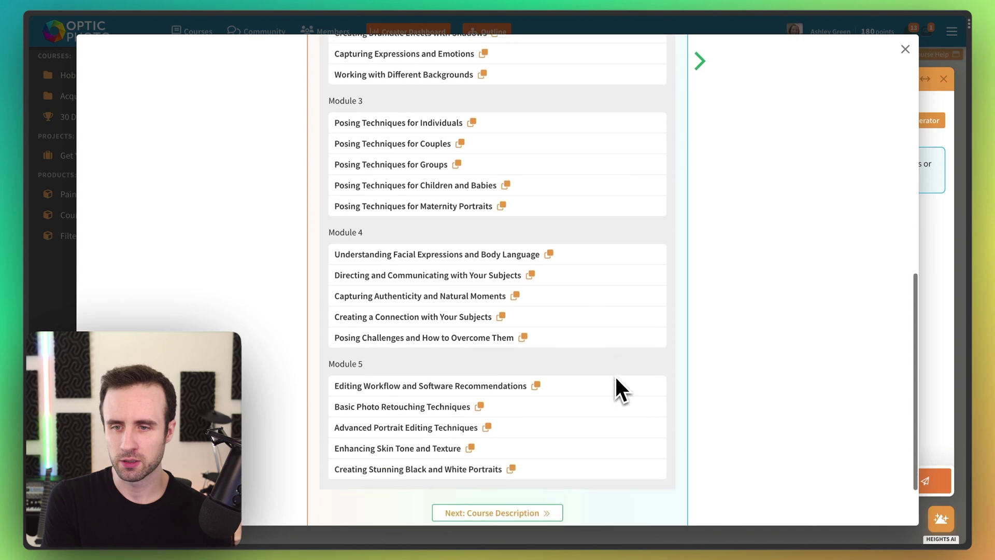
scroll(596, 415, up, 5)
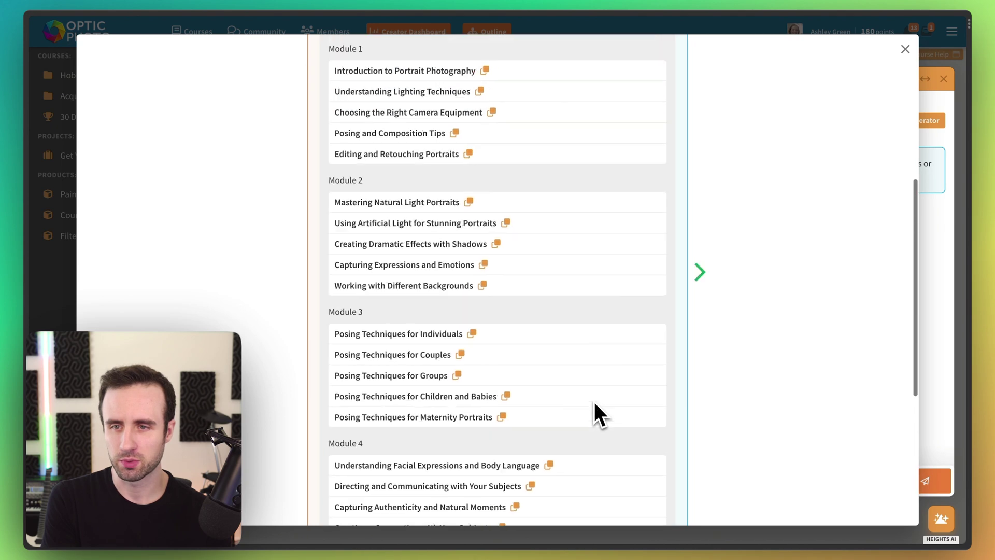
scroll(595, 413, up, 1)
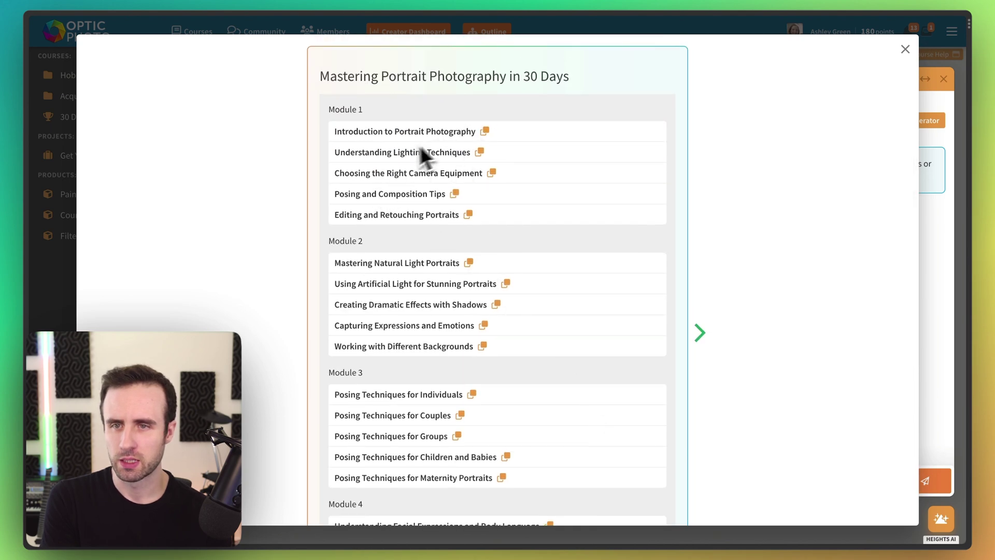
scroll(516, 254, down, 6)
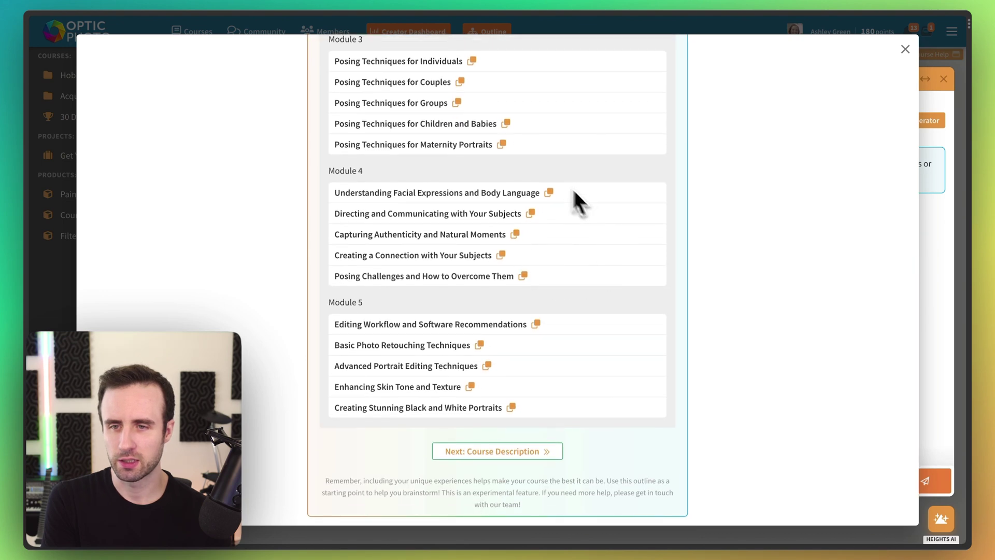
scroll(608, 461, up, 8)
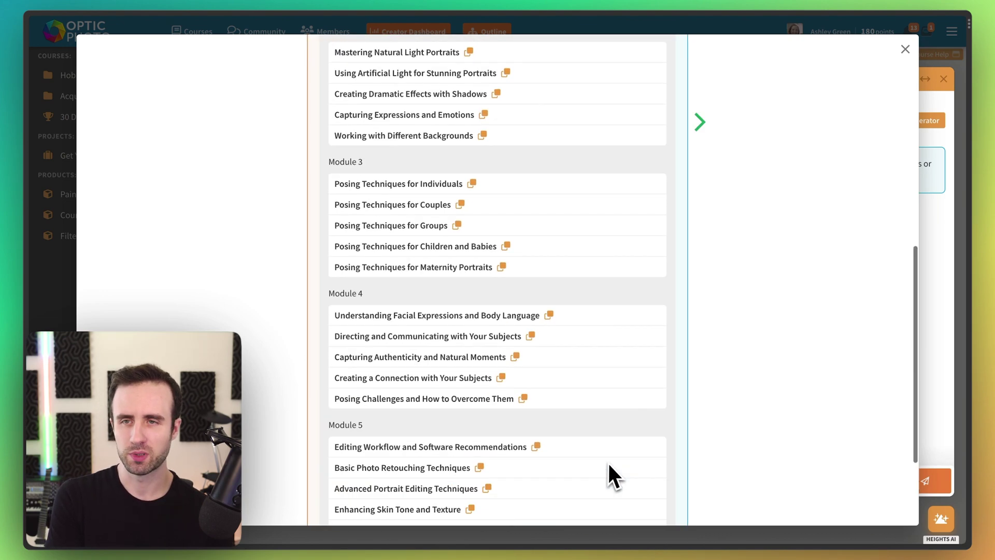
scroll(610, 463, up, 2)
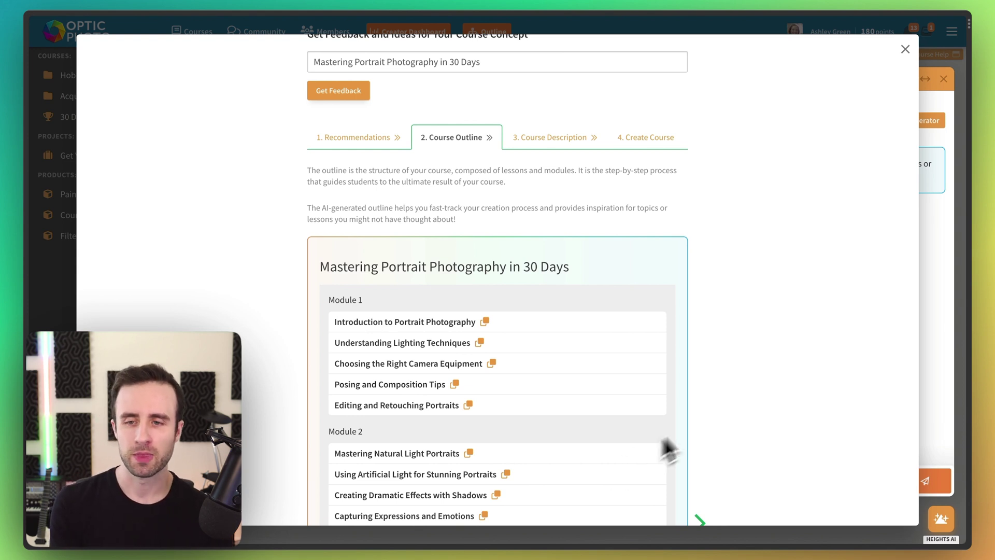
scroll(675, 437, down, 5)
scroll(658, 316, down, 4)
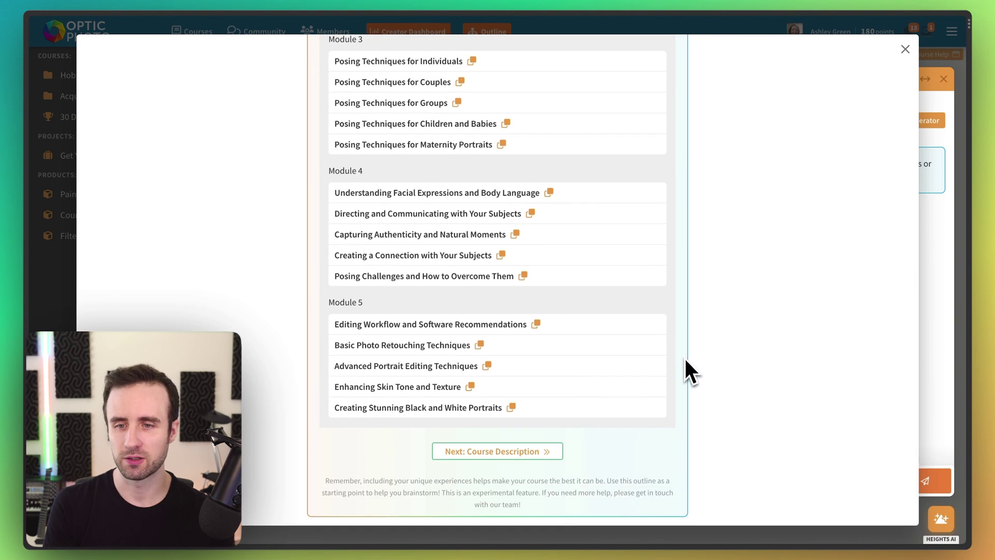
Step: Read the AI course description, highlighting the community and live Q&A passages, then continue to Create Course
click(483, 454)
scroll(655, 370, down, 2)
scroll(645, 368, down, 3)
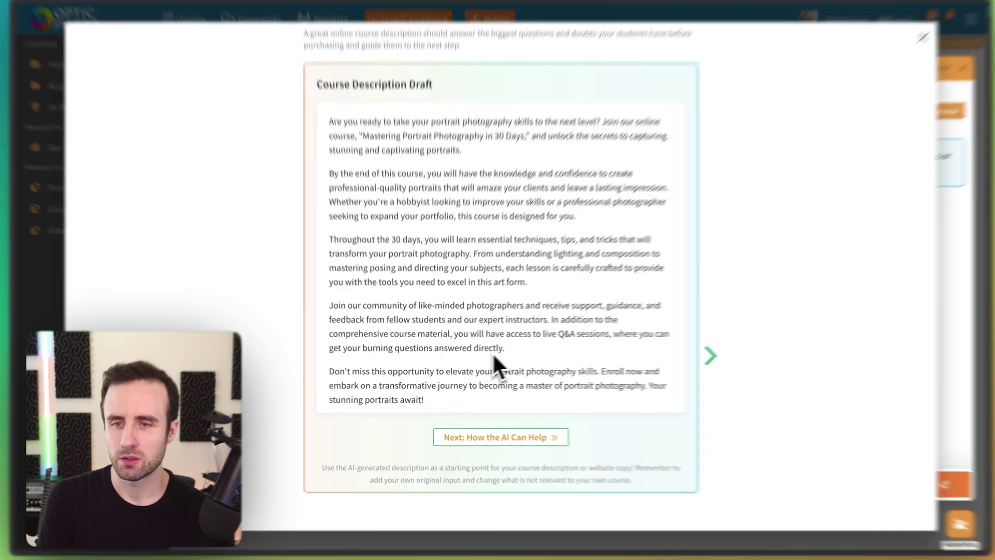
drag(501, 349, 336, 311)
click(671, 324)
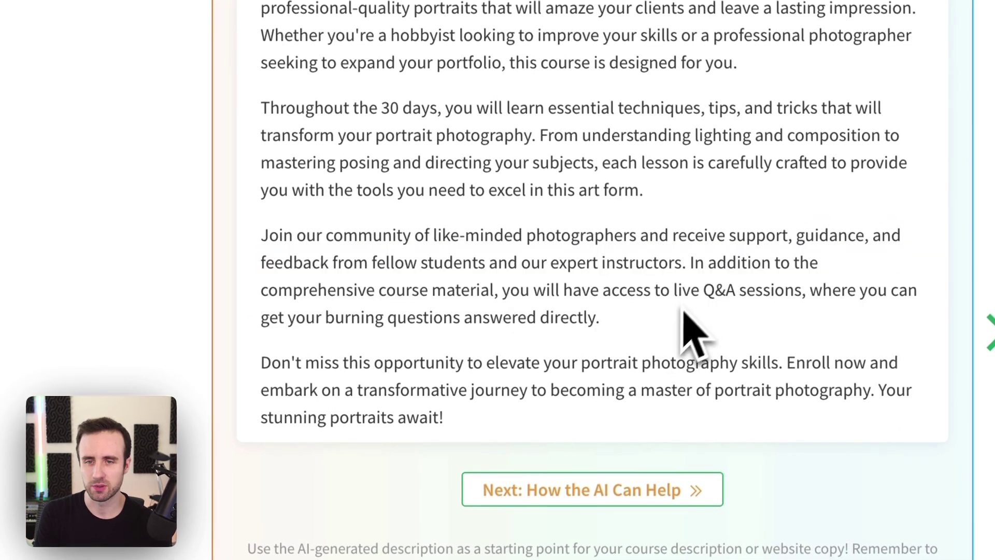
drag(689, 264, 656, 317)
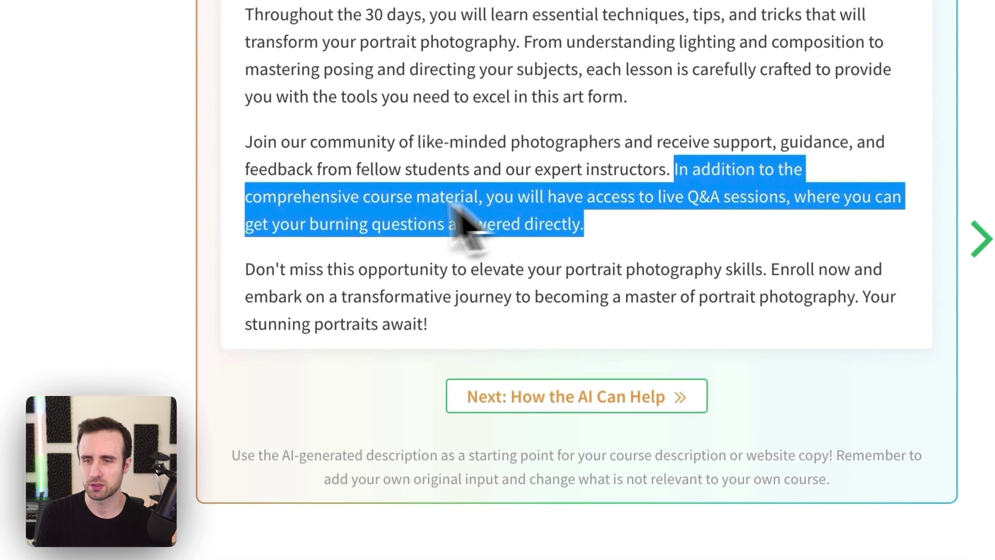
click(643, 177)
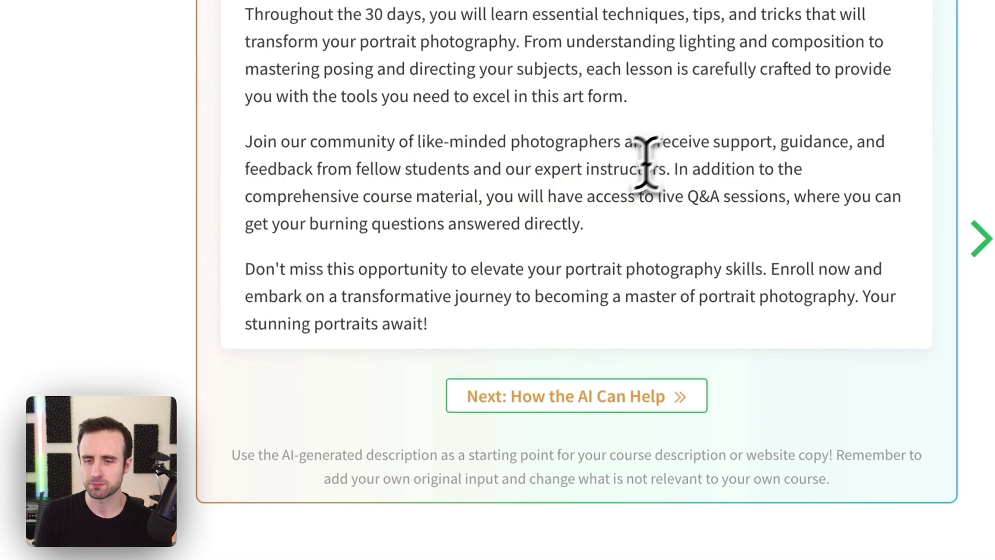
click(562, 402)
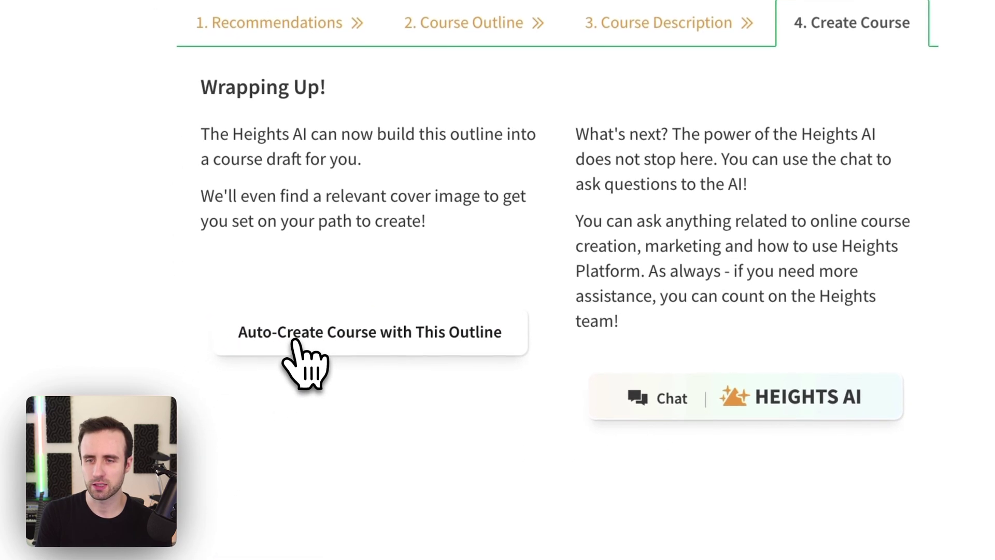
Step: Auto-create an editable draft outline from the generated course plan
click(296, 341)
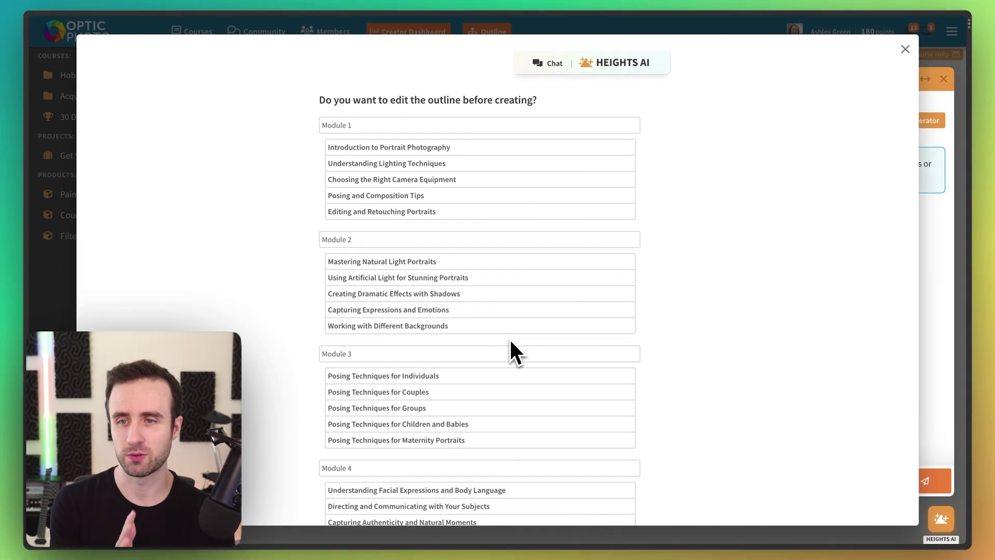
scroll(527, 282, down, 4)
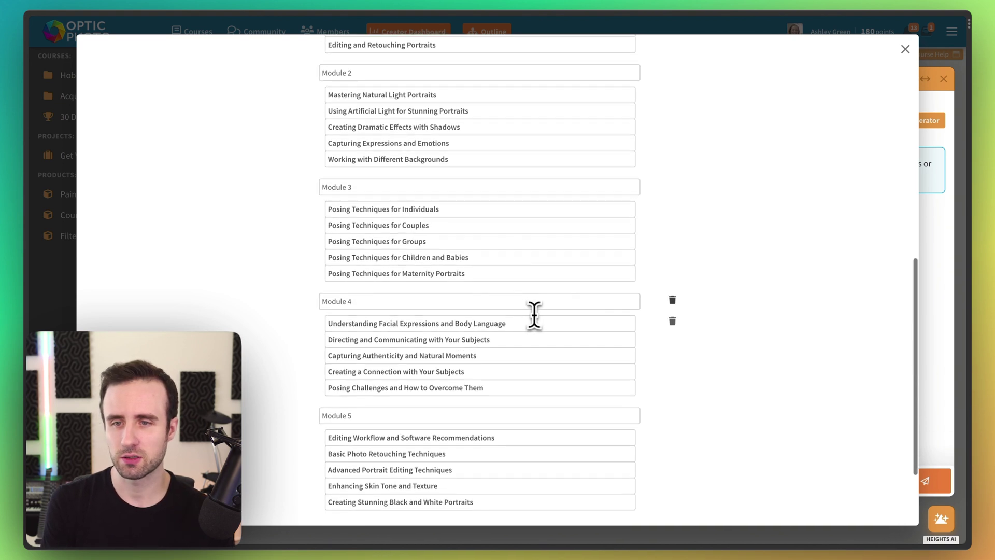
scroll(535, 316, down, 2)
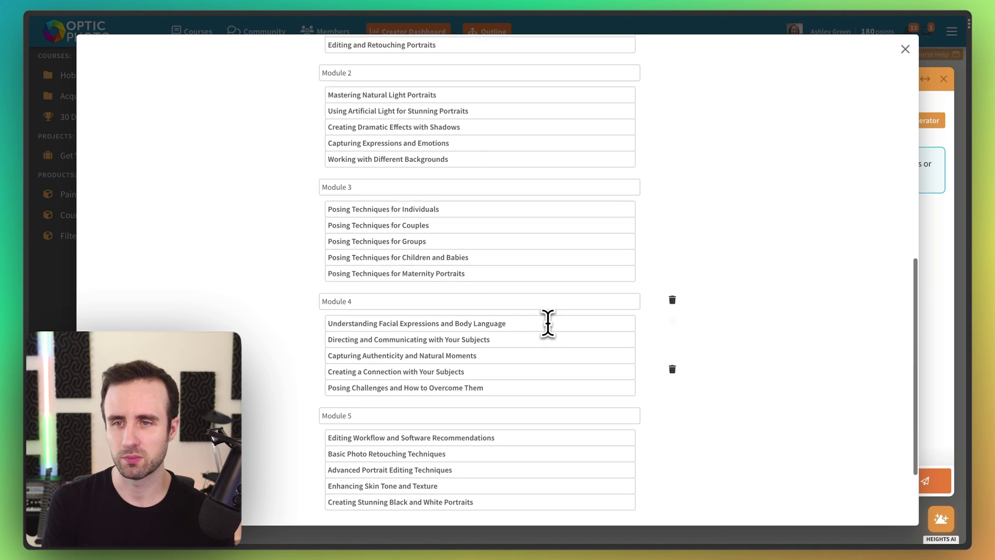
scroll(550, 323, up, 1)
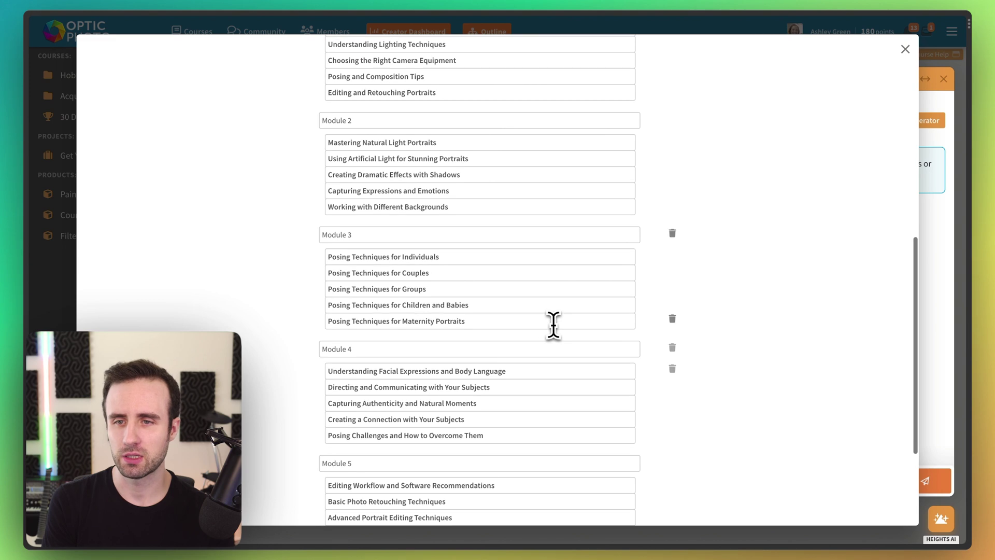
Step: Delete the Posing Techniques for Groups and Basic Photo Retouching Techniques lessons from the outline
click(486, 403)
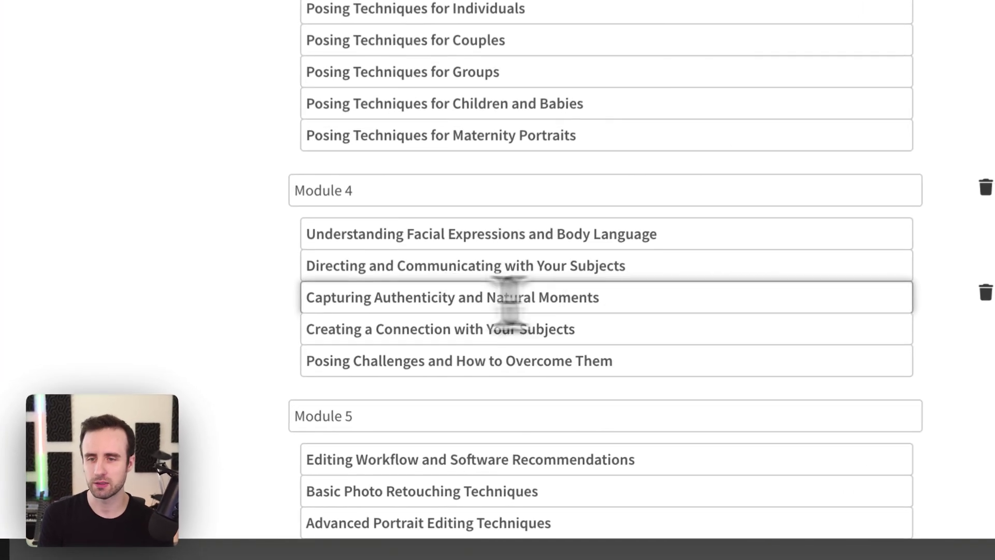
click(630, 293)
click(602, 326)
scroll(671, 282, up, 2)
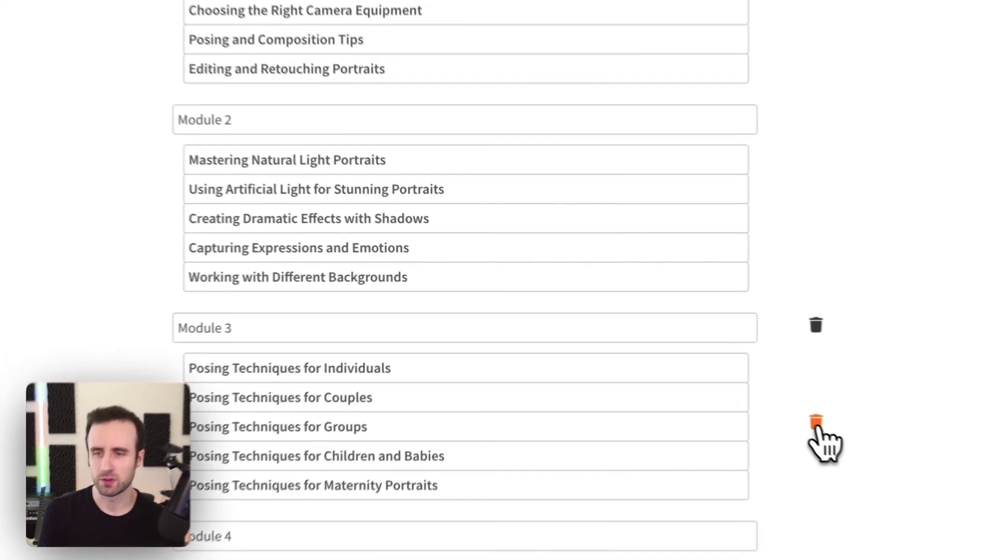
click(672, 359)
scroll(521, 366, down, 2)
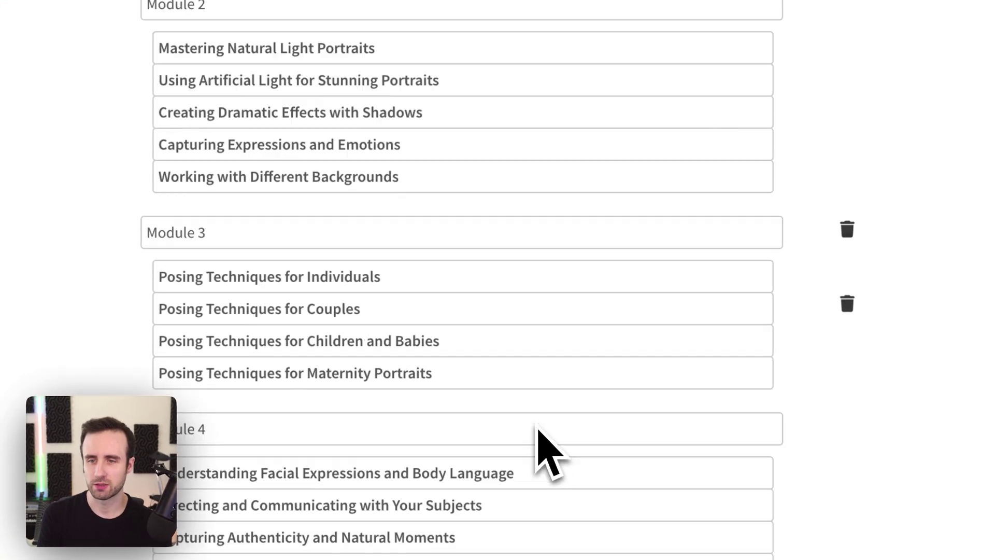
scroll(540, 451, down, 2)
scroll(540, 451, up, 2)
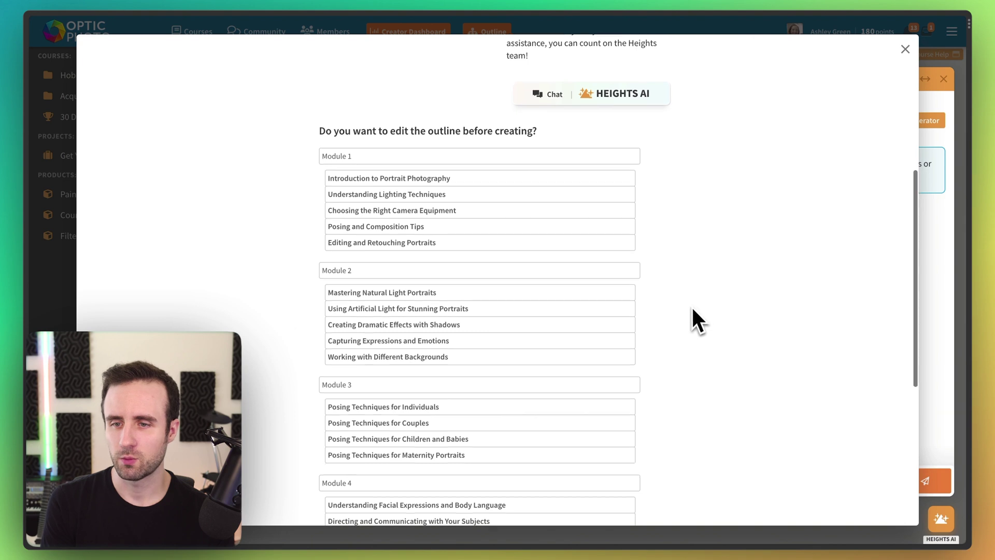
scroll(684, 306, down, 5)
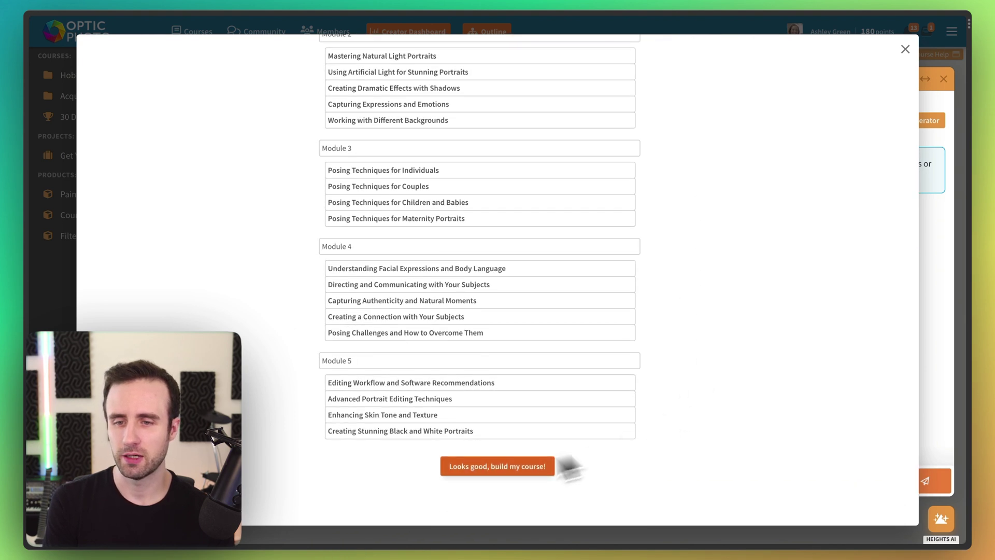
Step: Accept the edited outline and build the course until it reaches 100%
click(502, 469)
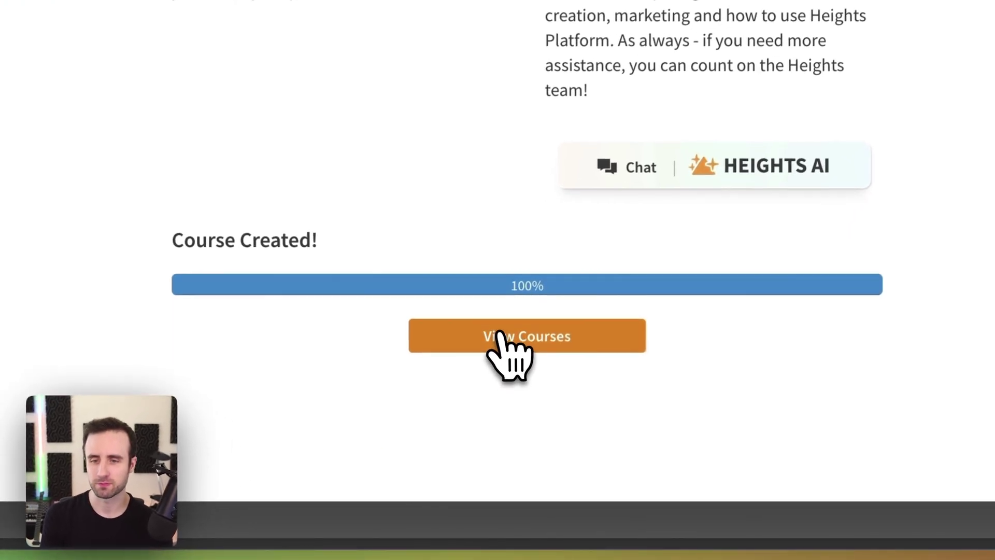
click(489, 442)
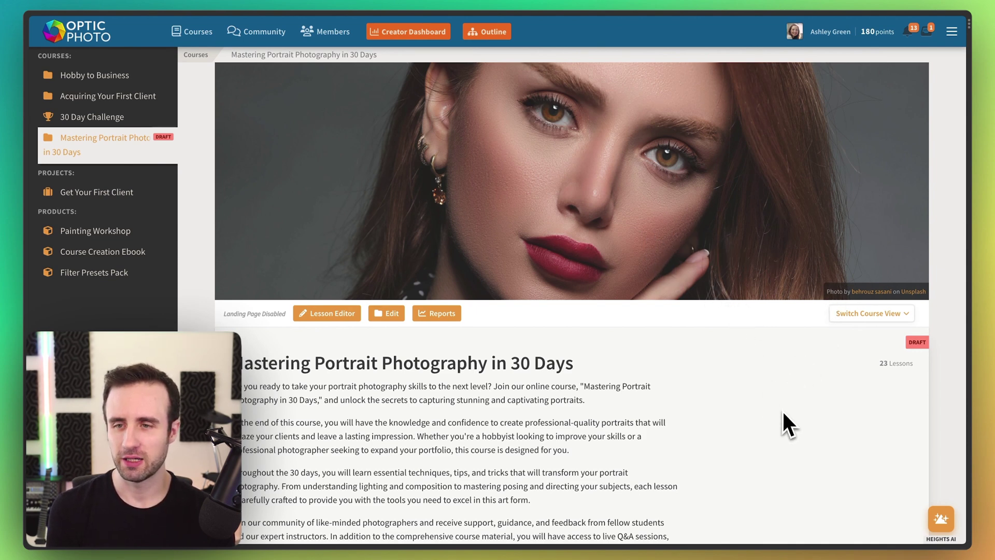
scroll(772, 407, down, 3)
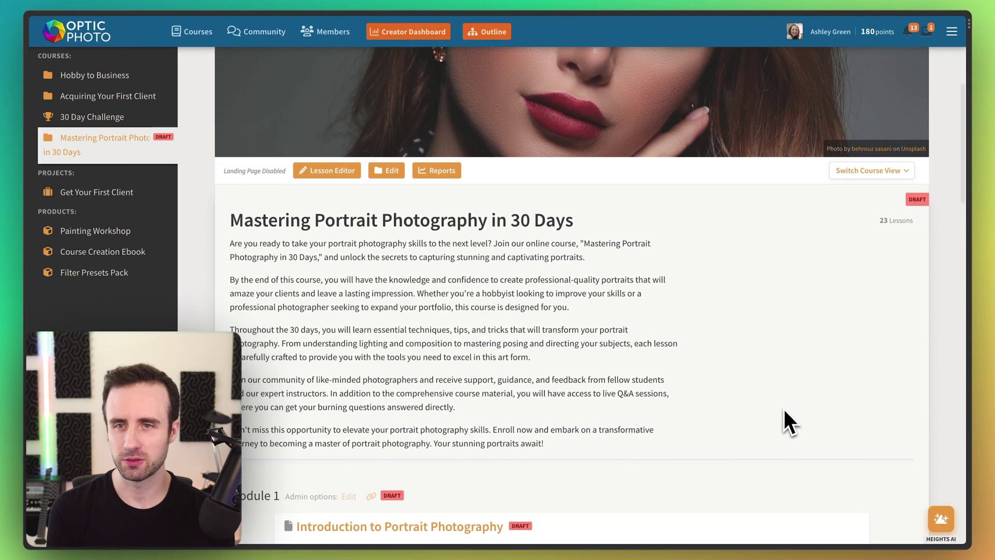
scroll(780, 394, up, 2)
scroll(756, 316, down, 3)
scroll(777, 347, down, 1)
scroll(777, 347, up, 1)
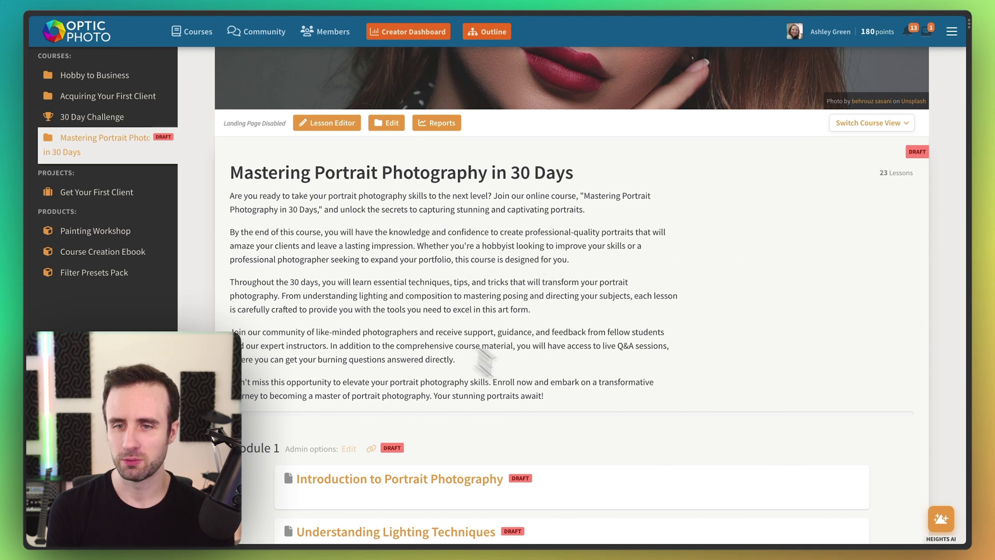
scroll(635, 313, down, 2)
scroll(635, 313, down, 8)
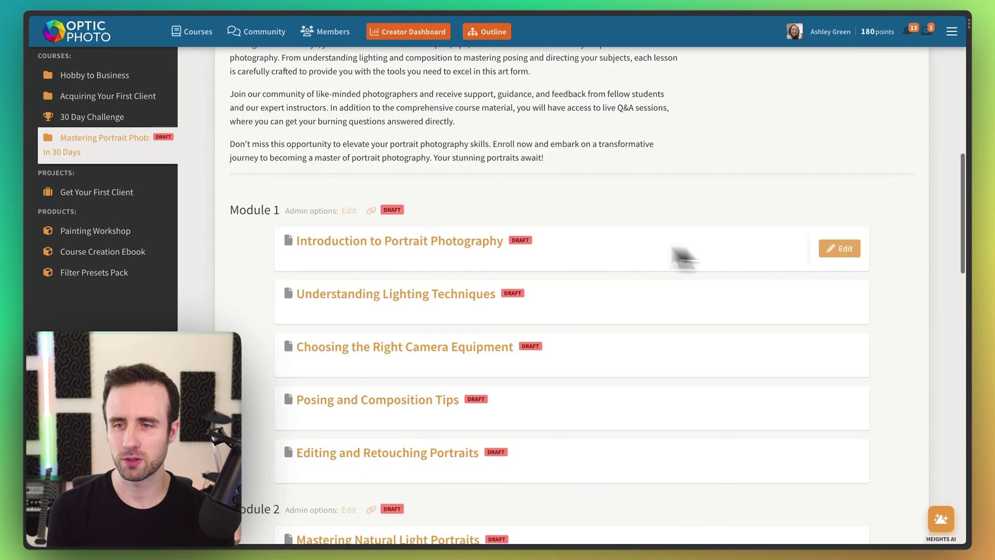
scroll(495, 281, down, 10)
scroll(502, 281, down, 3)
scroll(502, 281, up, 15)
scroll(562, 352, up, 7)
scroll(564, 358, down, 2)
scroll(564, 358, up, 1)
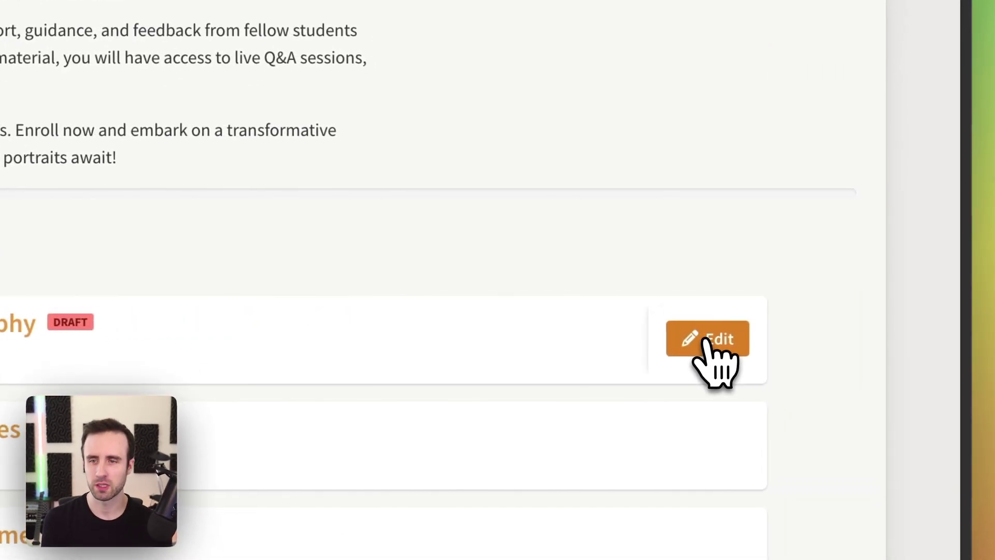
Step: Edit the Introduction to Portrait Photography lesson and place the cursor in its empty content area
click(711, 339)
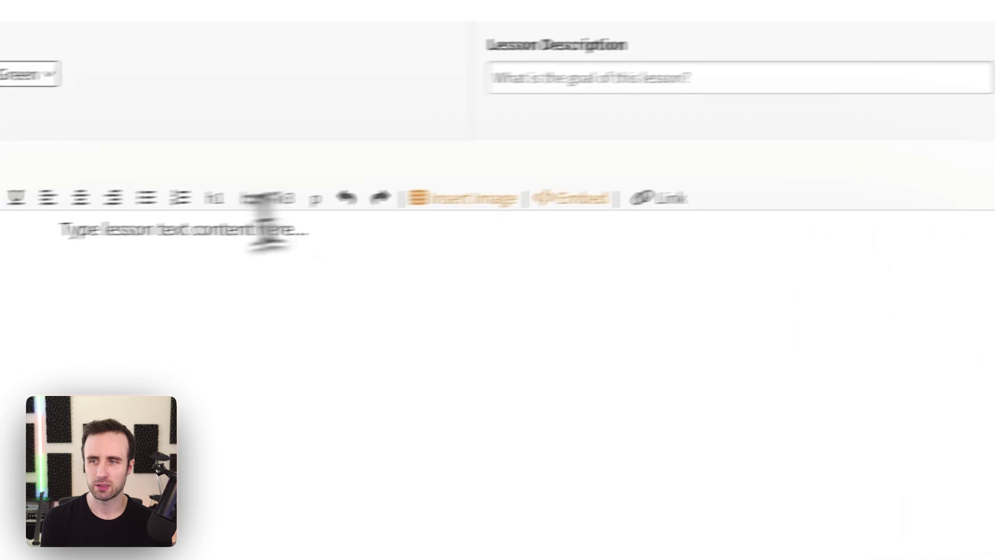
click(290, 332)
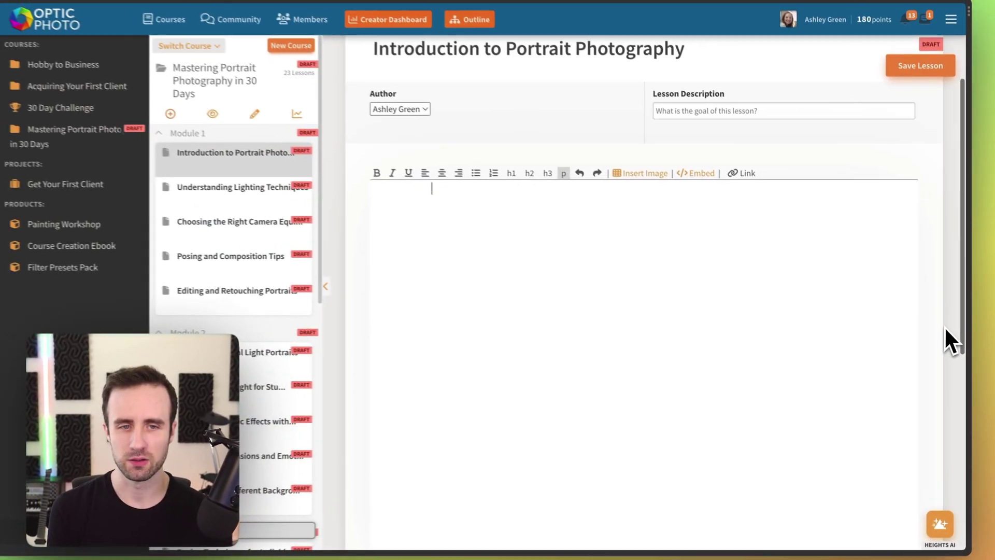
scroll(889, 334, down, 4)
scroll(956, 335, up, 4)
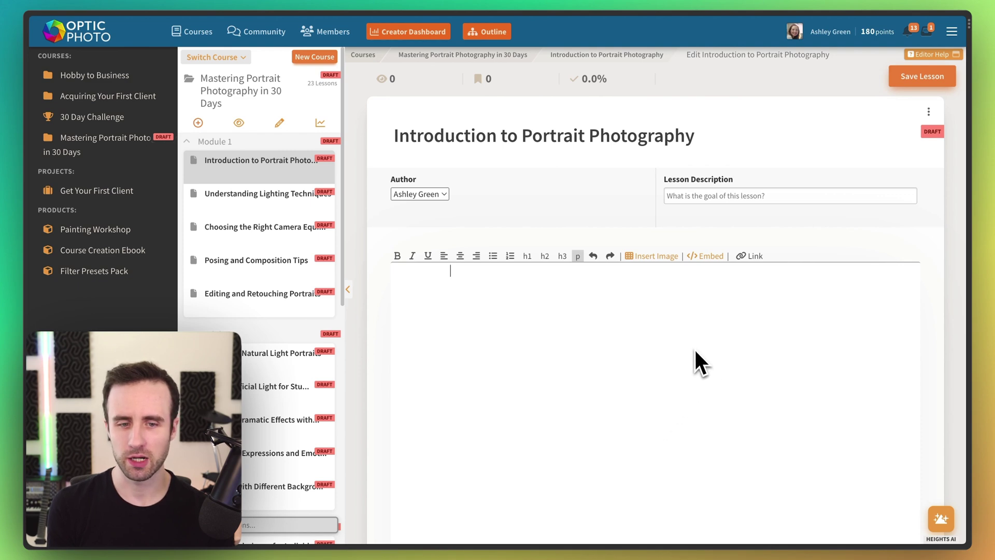
Step: Ask Heights AI 'How do I set the price for my course?' and read its answer
click(941, 518)
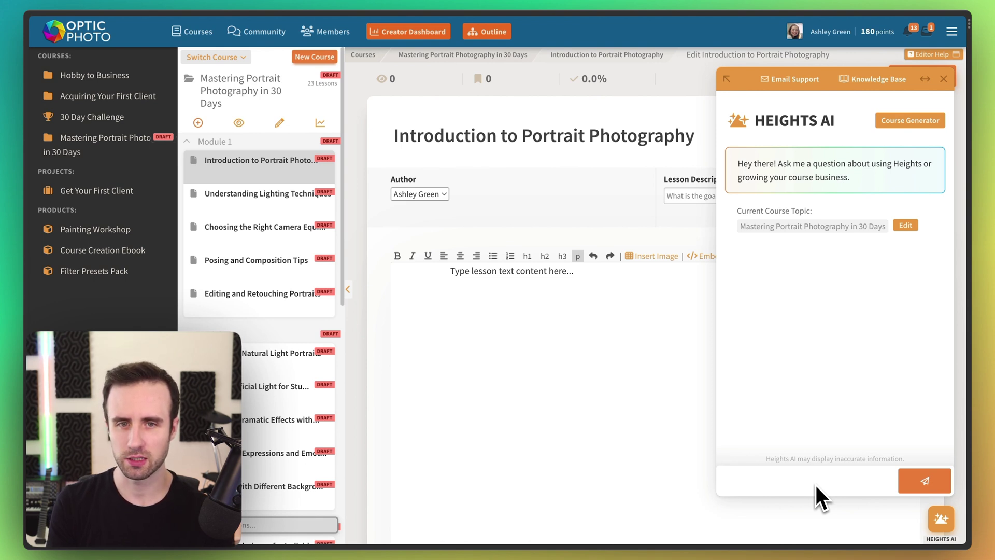
text(How do I )
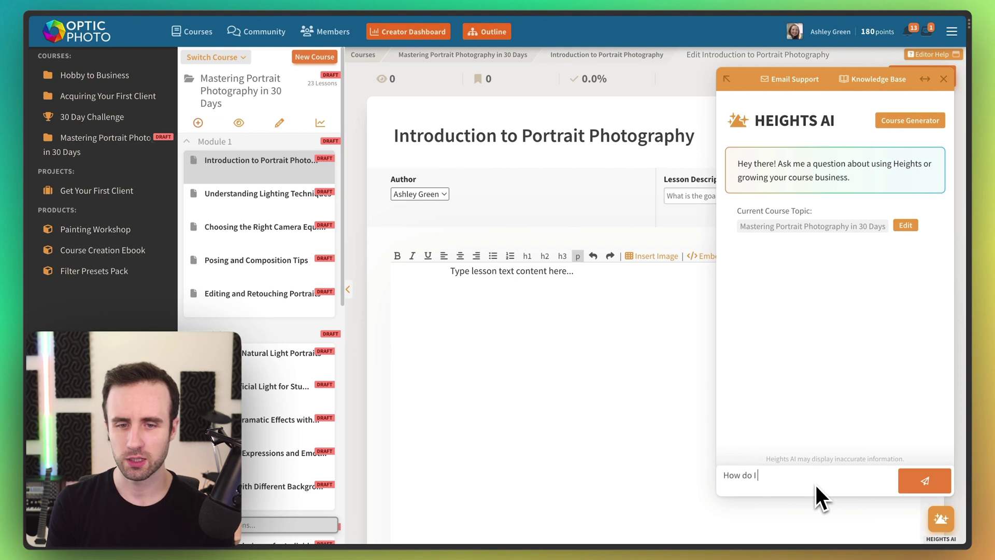
text(set the price for my course?)
key(Return)
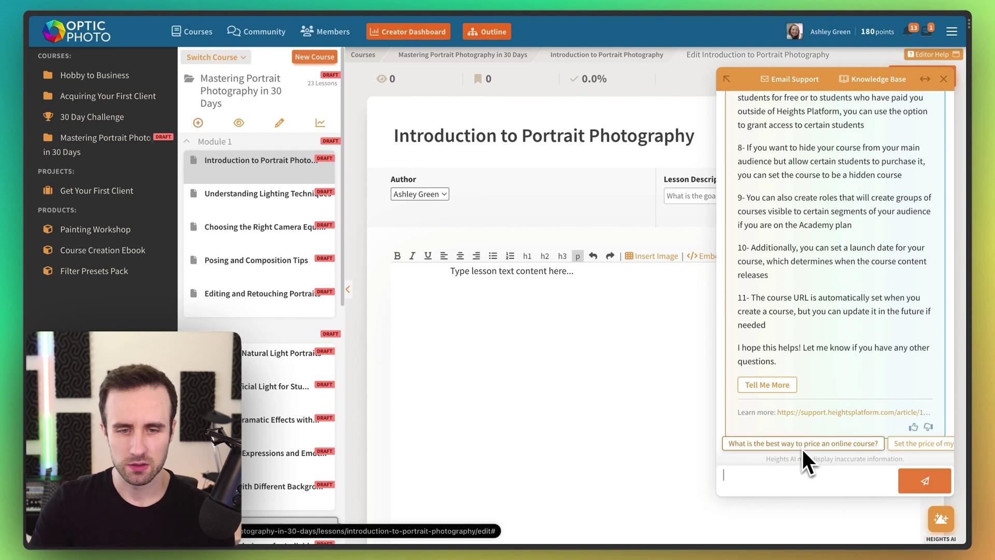
scroll(801, 447, right, 5)
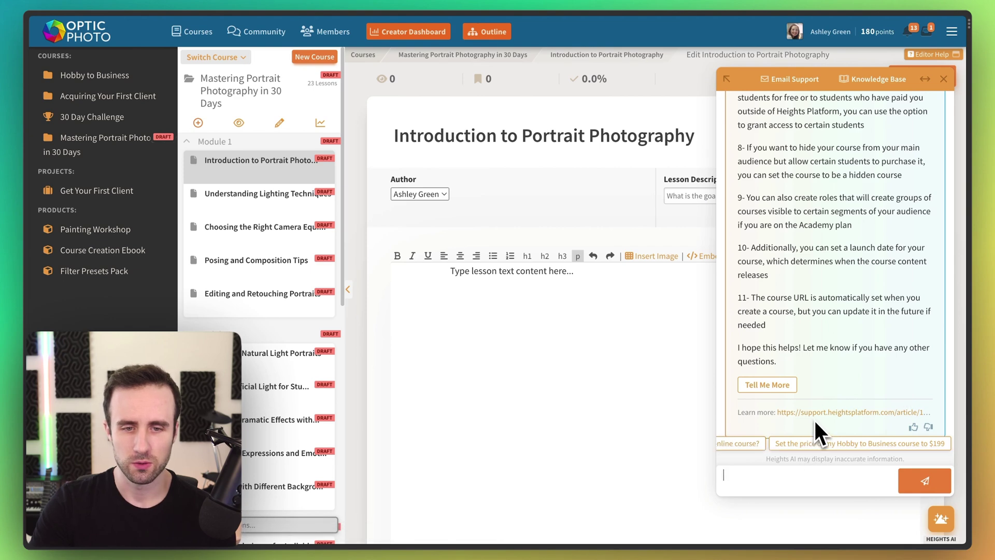
scroll(809, 446, left, 5)
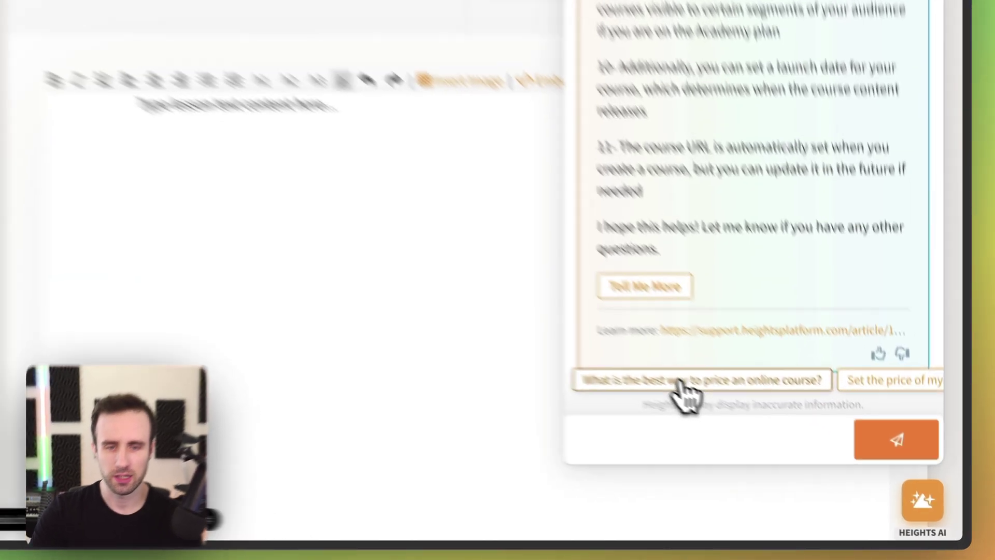
Step: Ask the suggested 'What is the best way to price an online course?' question and read the advice
click(798, 445)
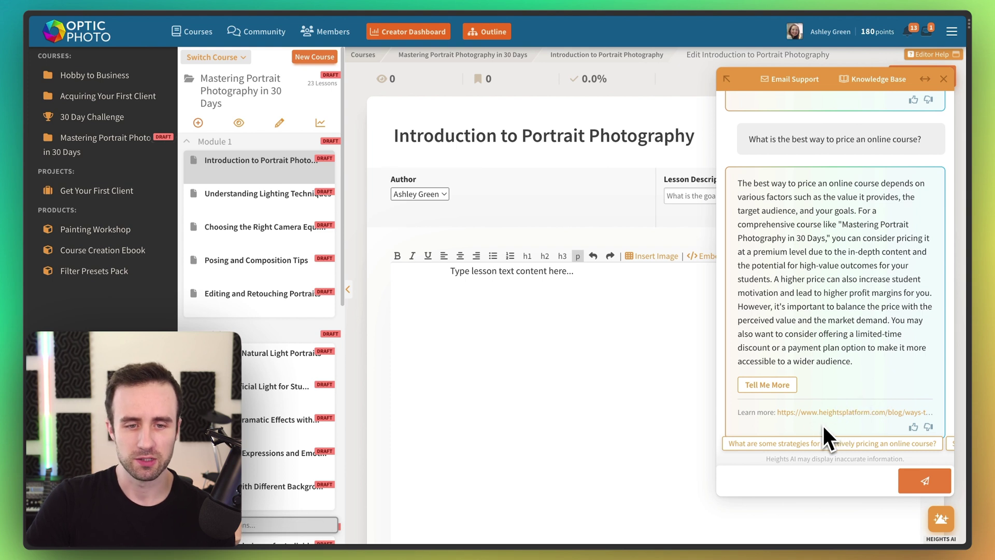
scroll(821, 441, right, 3)
scroll(818, 443, right, 3)
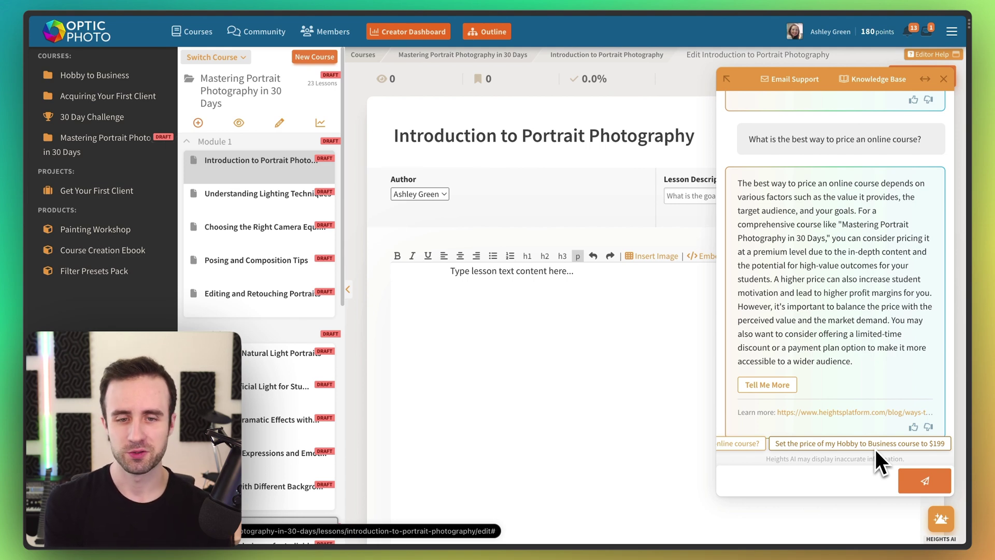
click(818, 477)
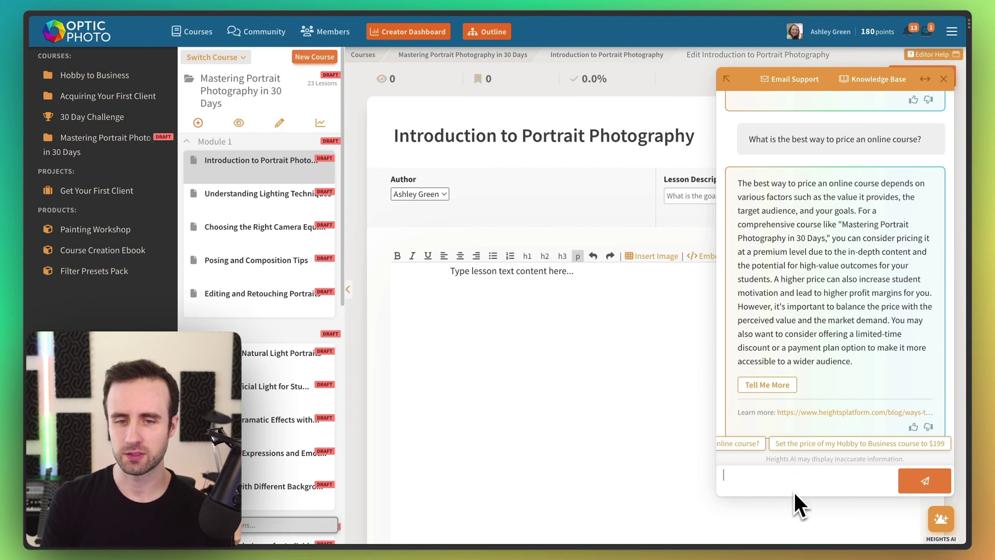
Step: Ask Heights AI to publish the mastering portrait course at $199 and confirm the update
text(Set )
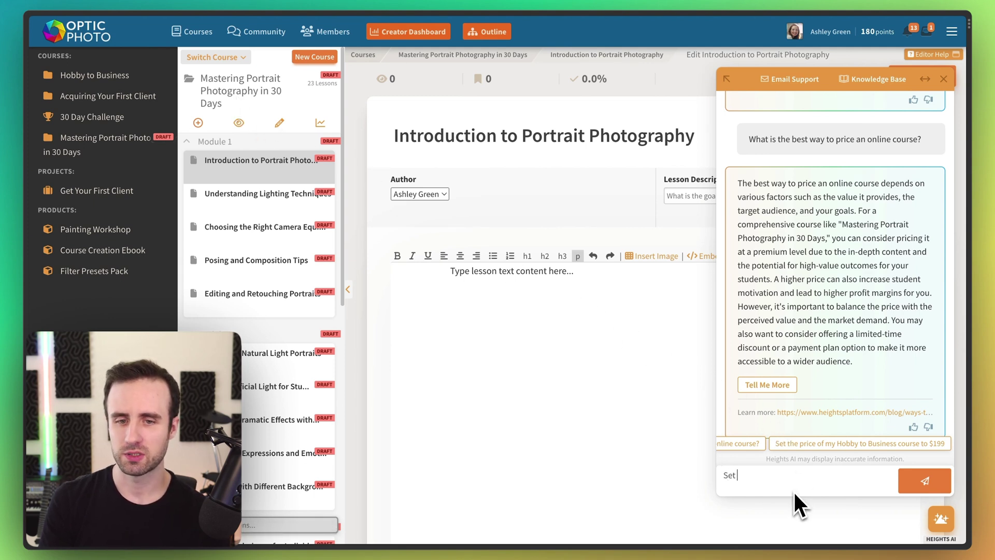
text(my maste)
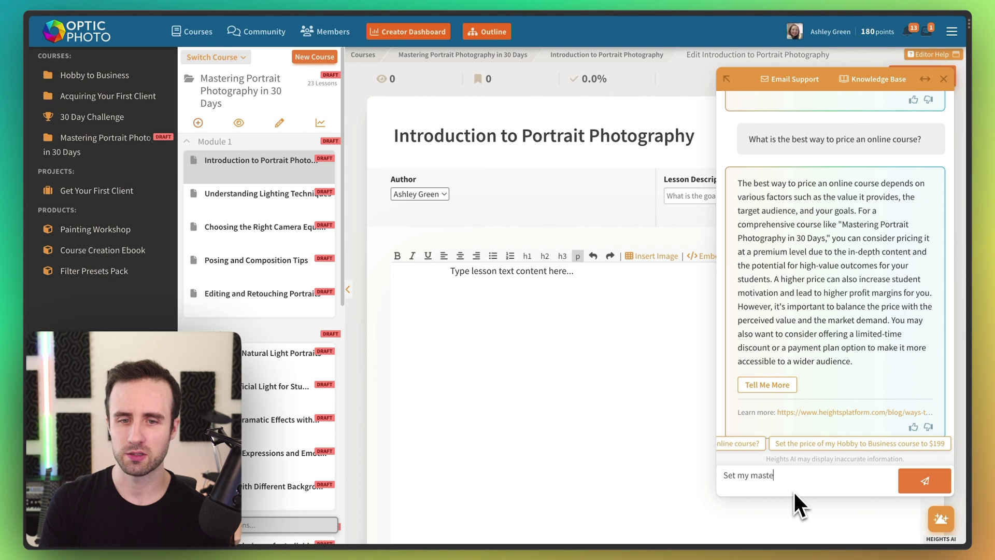
text(ring portrait course t)
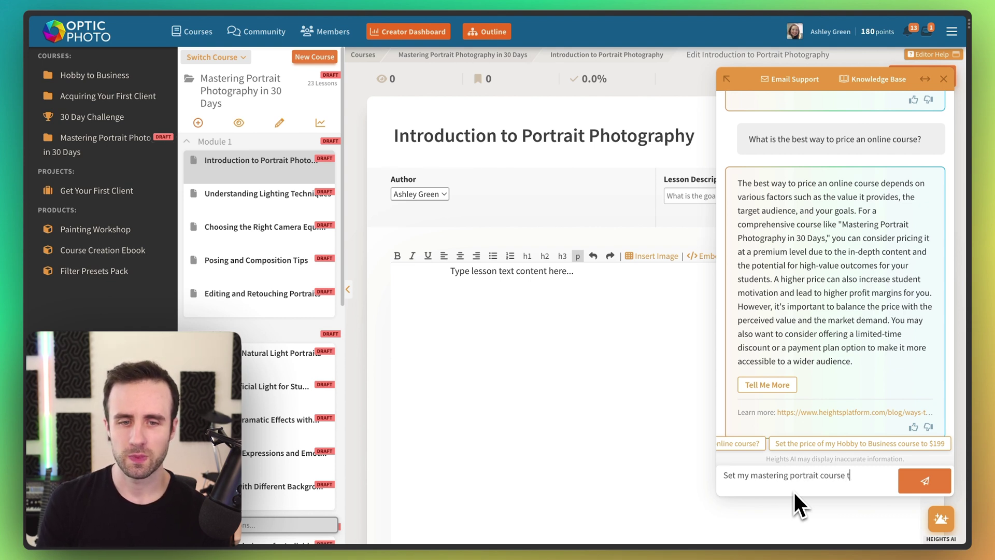
text(o published)
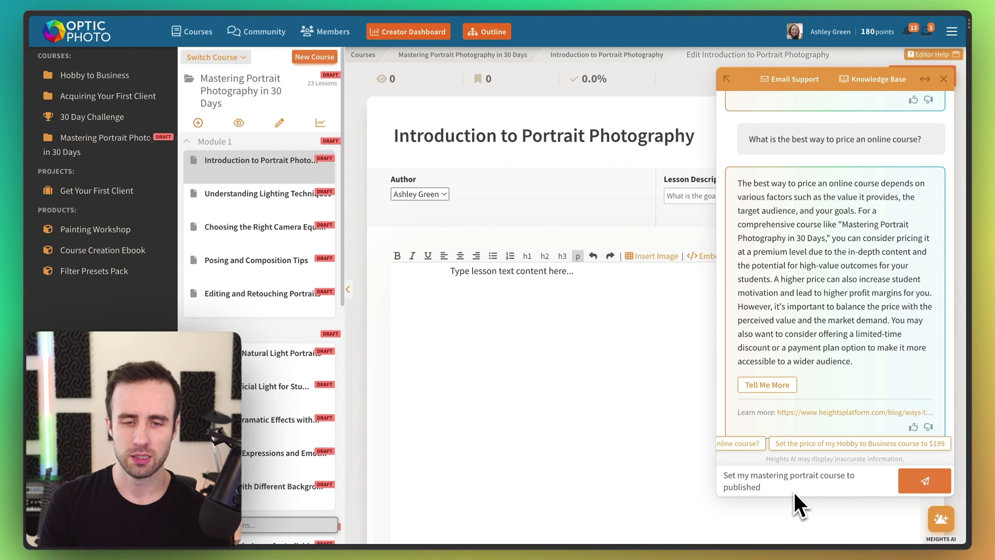
text( and make the price $19)
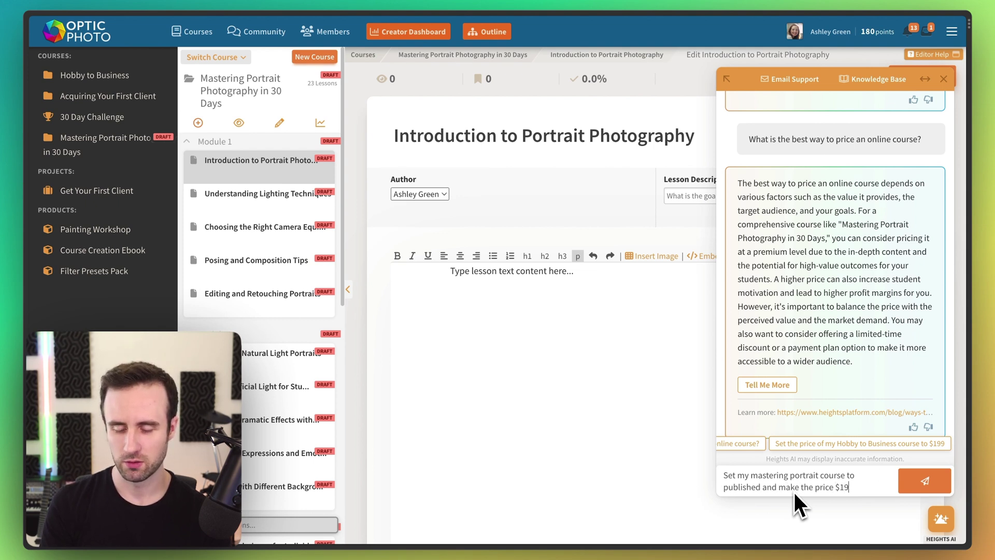
text(9)
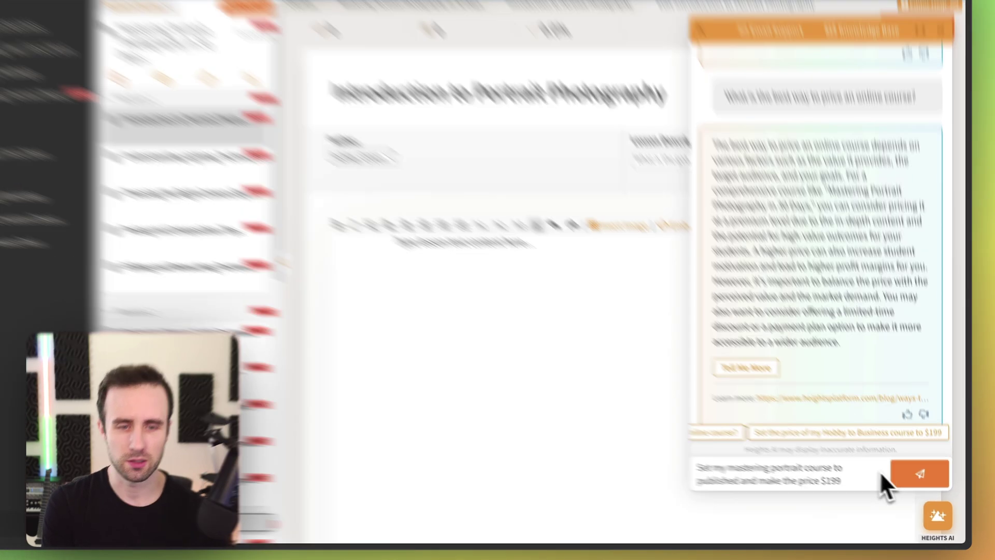
click(895, 475)
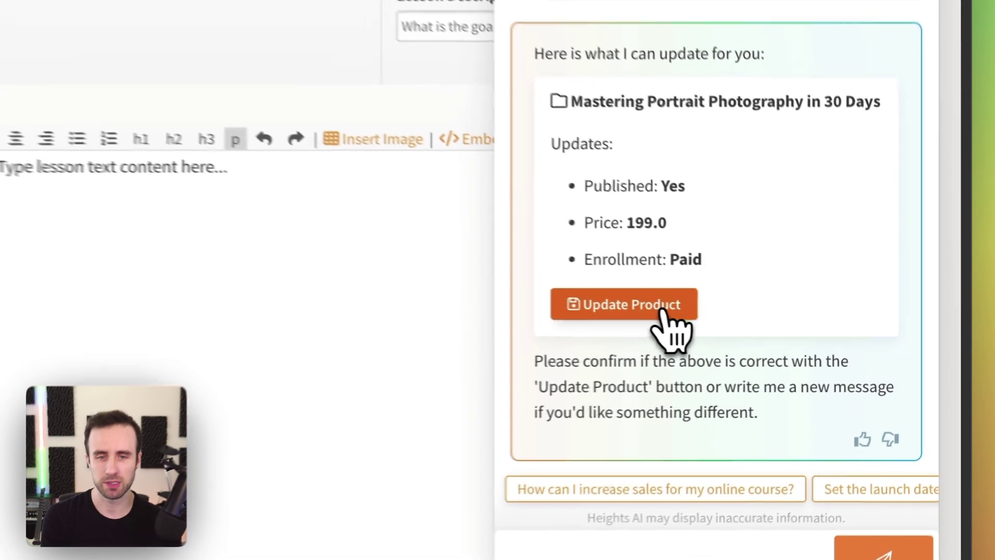
click(803, 346)
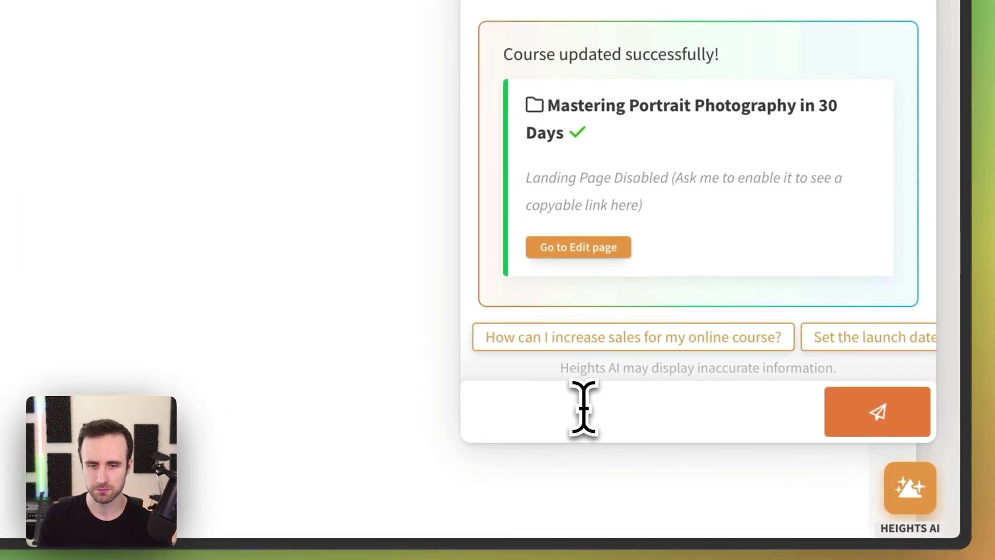
Step: Have Heights AI enable the Mastering Portrait Photography public landing page, confirm, and copy its link
text(Enable the p)
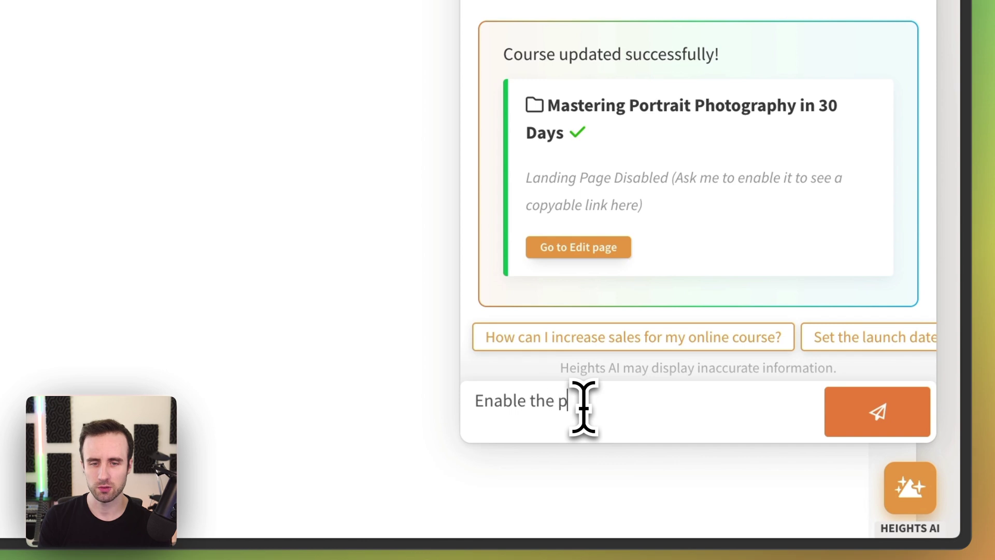
text(ublic landing page for my ma)
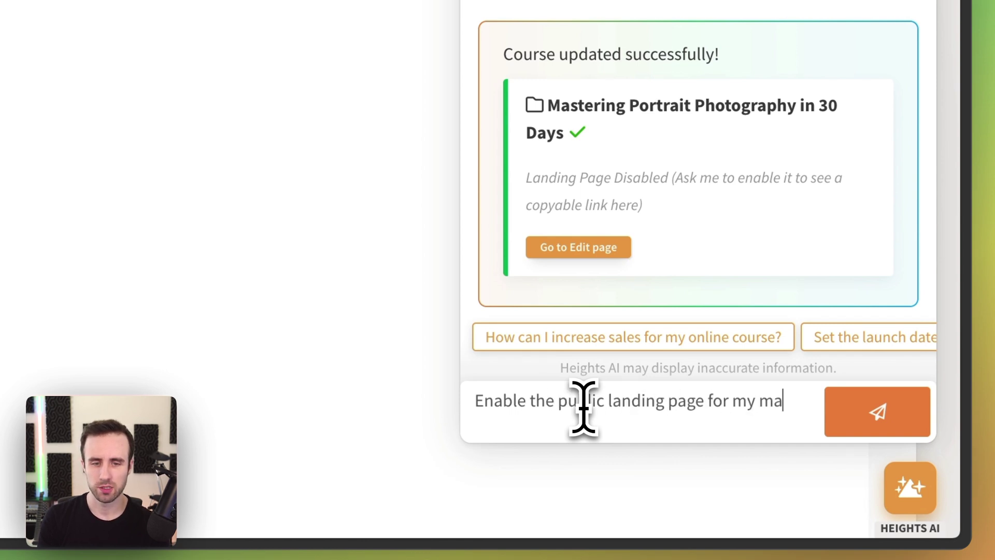
text(stering portrait fcou)
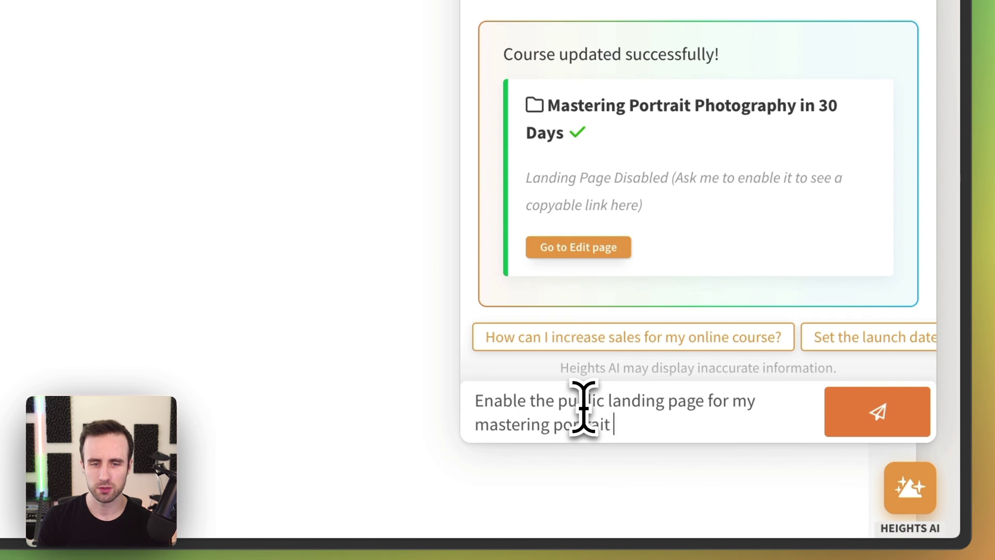
key(BackSpace)
key(BackSpace)
key(BackSpace)
key(BackSpace)
text(course)
key(Return)
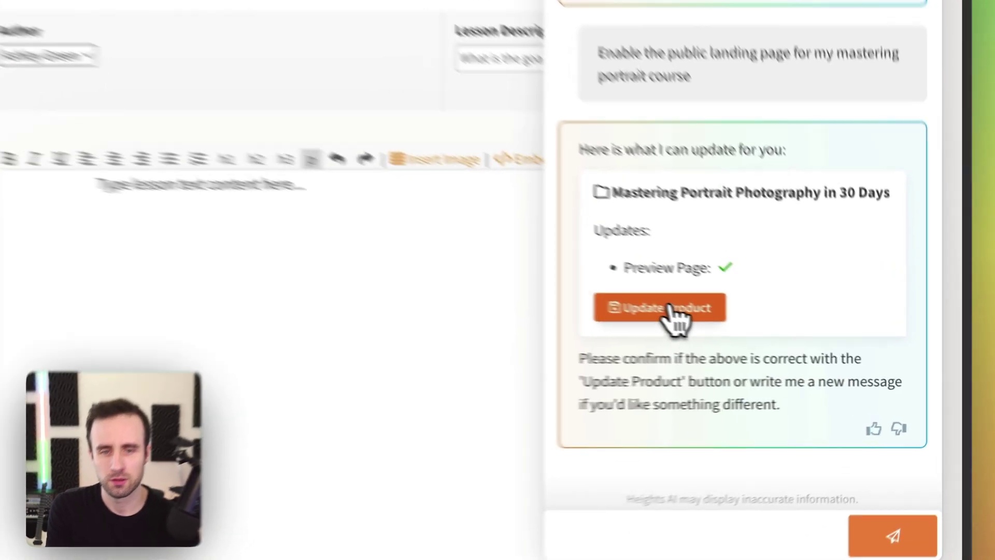
click(670, 307)
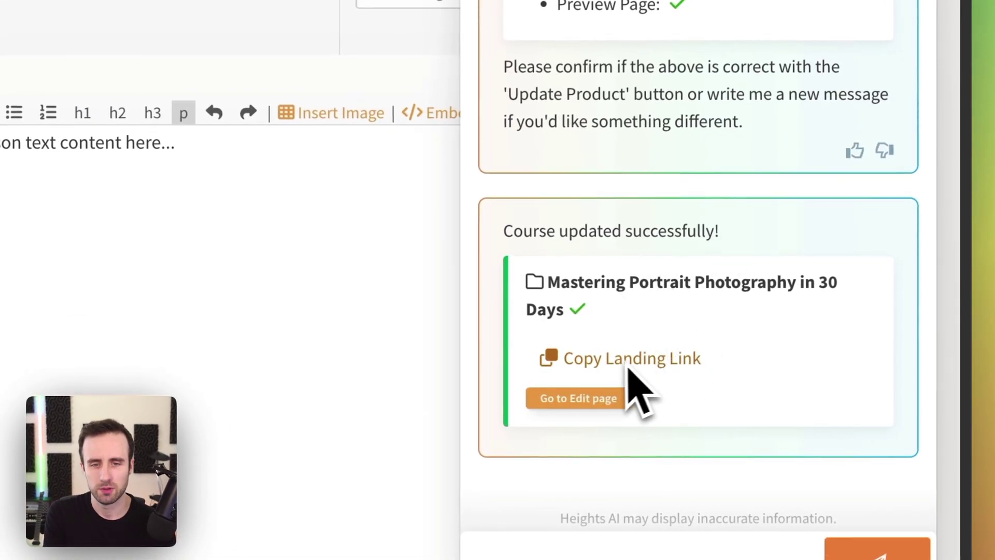
click(621, 362)
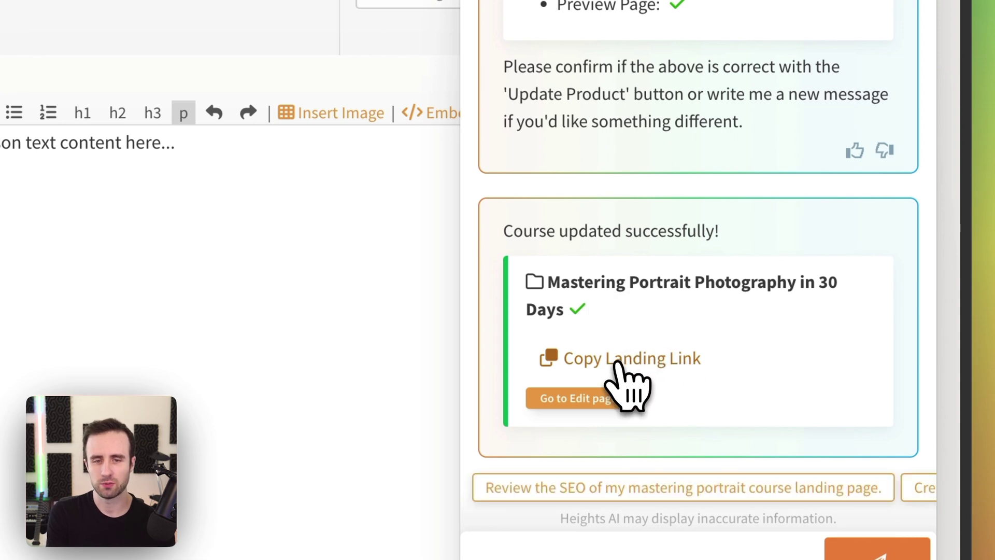